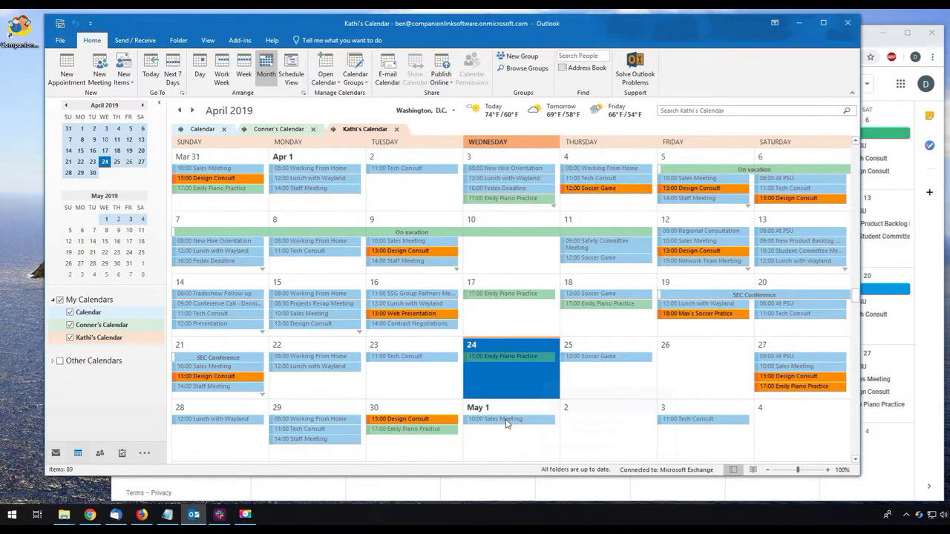
Step: Select the May 1 Sales Meeting in Outlook, then switch to companionlink.com in Chrome
{"action": "left_click", "coordinate": [507, 420]}
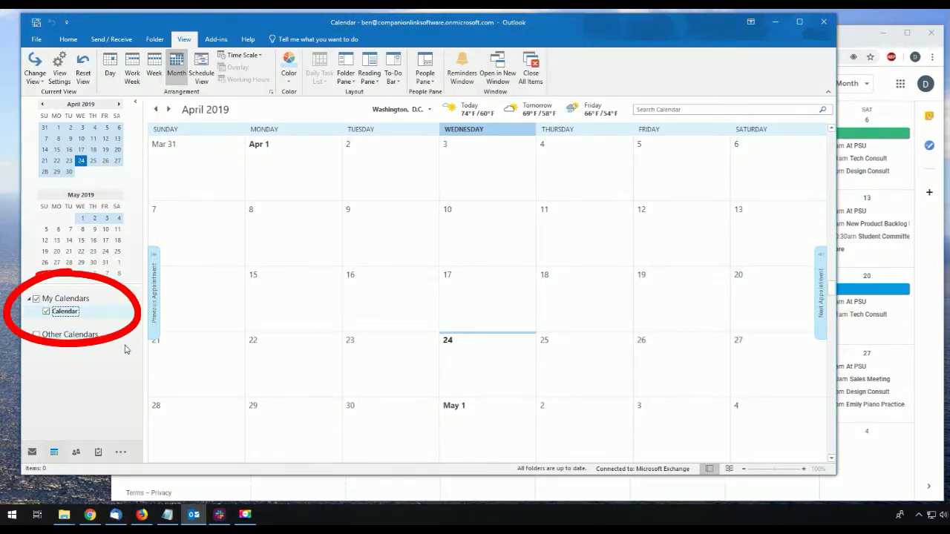
{"action": "left_click", "coordinate": [851, 34]}
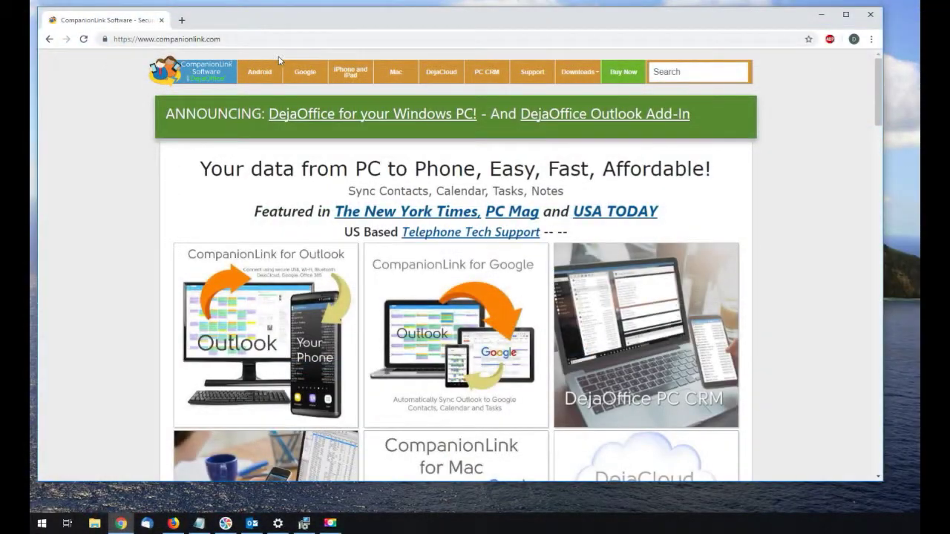
Step: Open the CompanionLink for Google (CLG) trial from Downloads > Free 14-day trial
{"action": "left_click", "coordinate": [578, 72]}
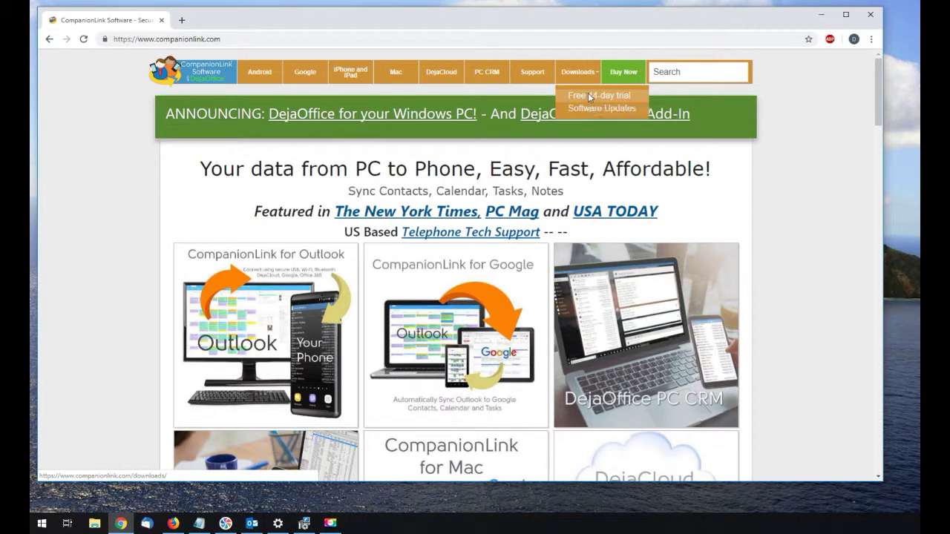
{"action": "left_click", "coordinate": [589, 96]}
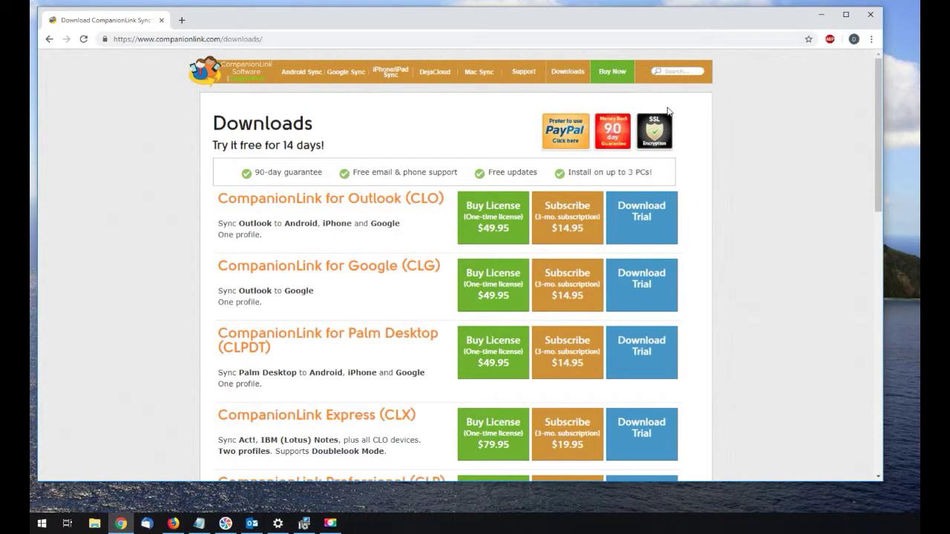
{"action": "left_click", "coordinate": [642, 291]}
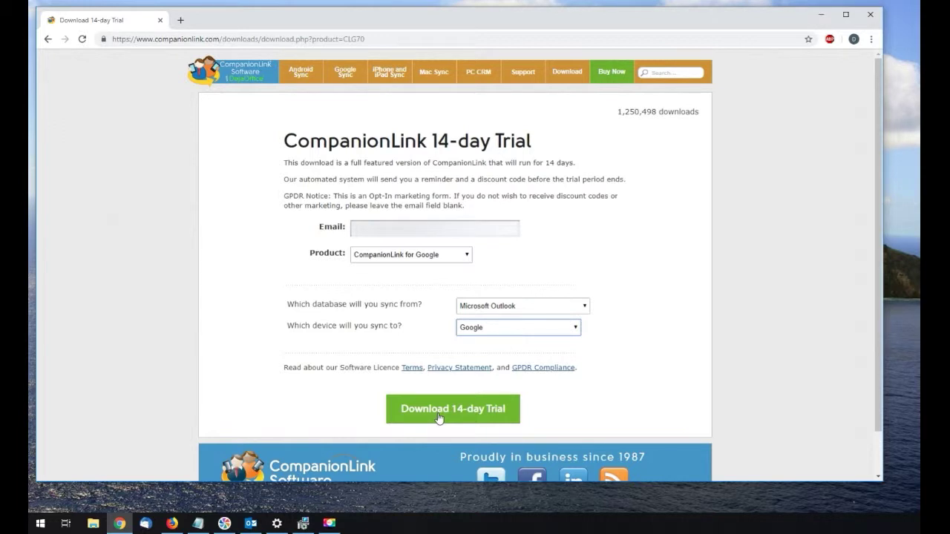
Step: Download the 14-day trial, install CompanionLink for Google, and launch it
{"action": "left_click", "coordinate": [439, 418]}
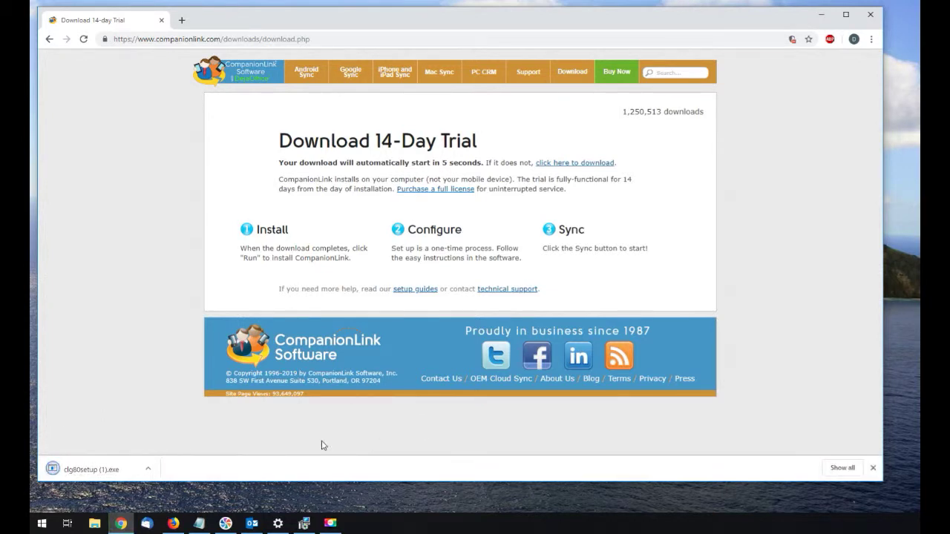
{"action": "left_click", "coordinate": [107, 475]}
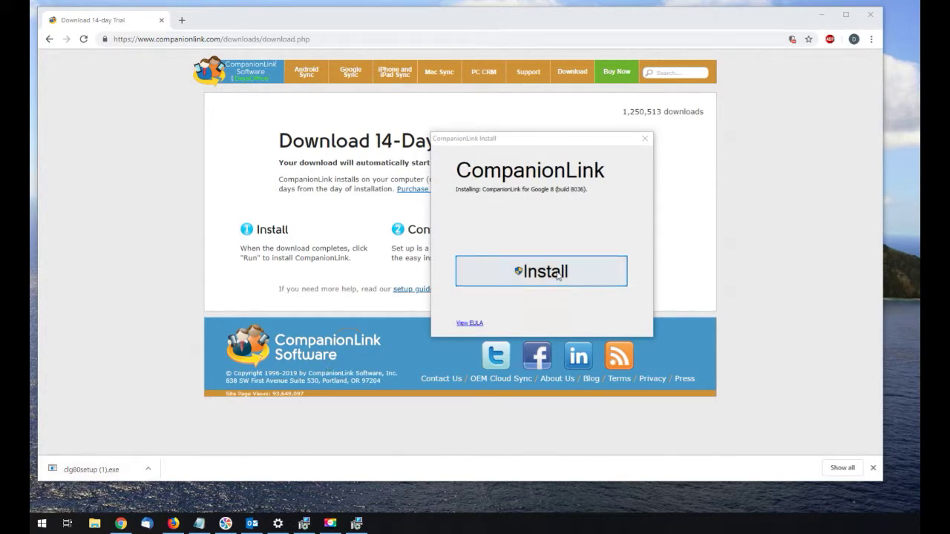
{"action": "left_click", "coordinate": [558, 274]}
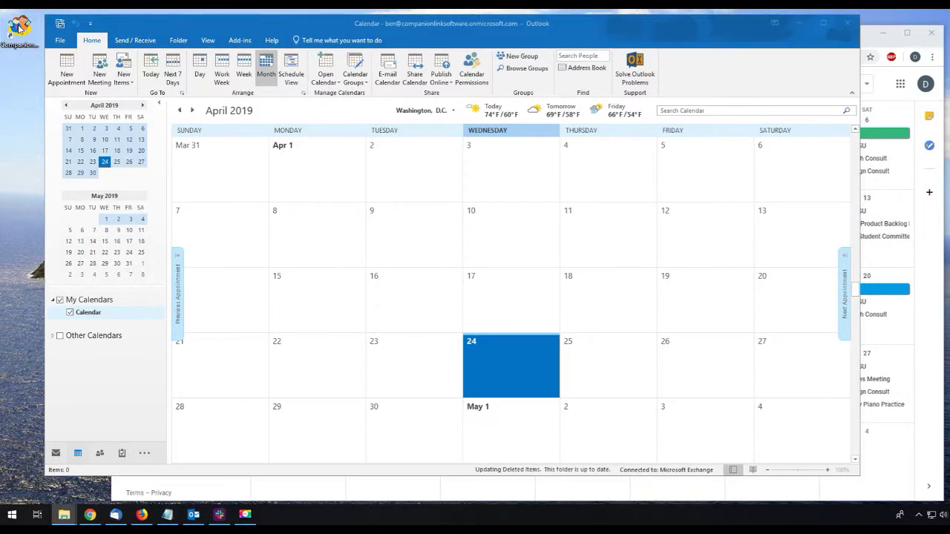
{"action": "double_click", "coordinate": [19, 28]}
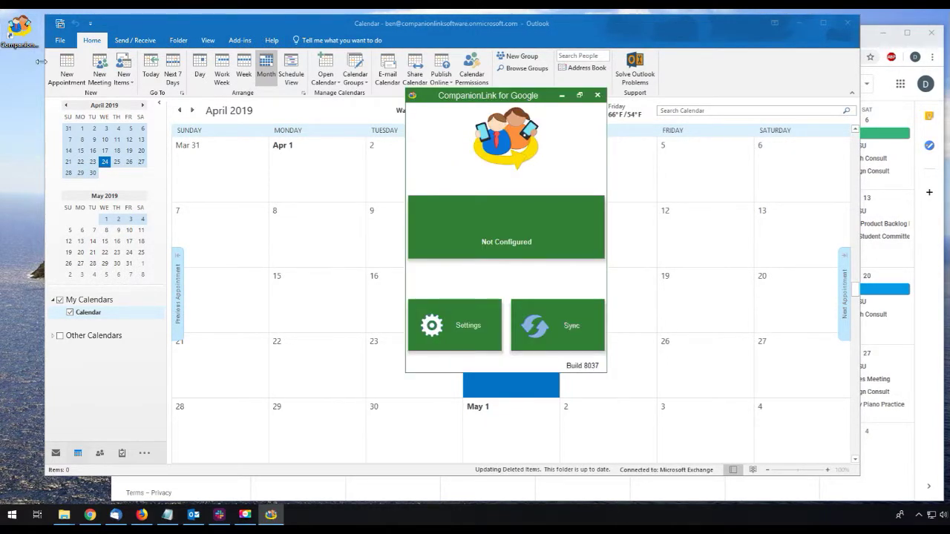
Step: Allow CompanionLink access to the Google account so Settings shows an OAuth token
{"action": "left_click", "coordinate": [456, 325]}
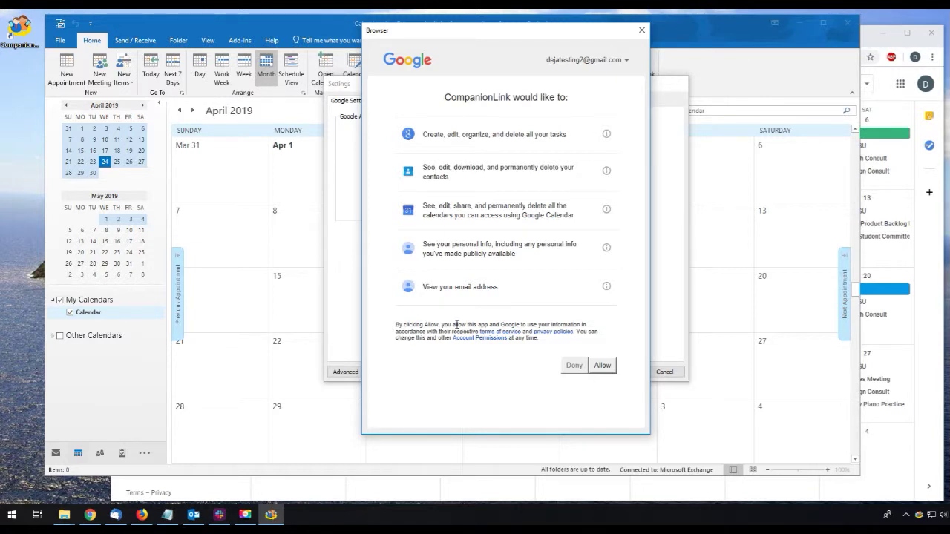
{"action": "left_click", "coordinate": [603, 366]}
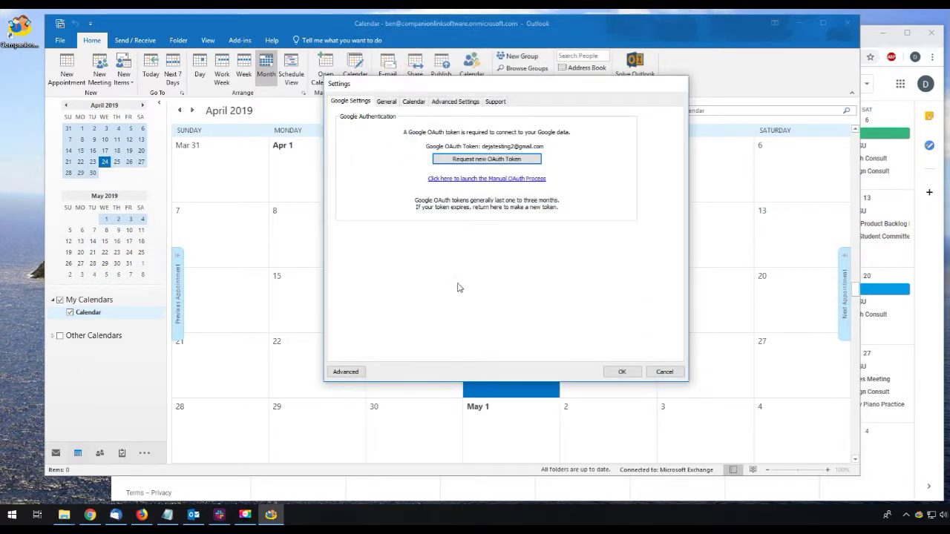
{"action": "left_click", "coordinate": [414, 102]}
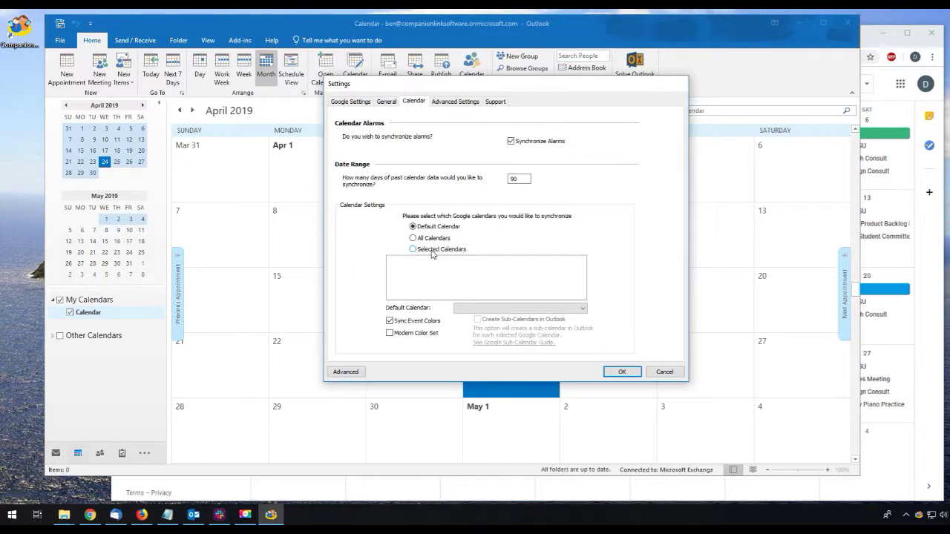
Step: Sync Selected Calendars (Calendar, Conner's, Kathi's) with Create Sub-Calendars in Outlook ticked
{"action": "left_click", "coordinate": [432, 250]}
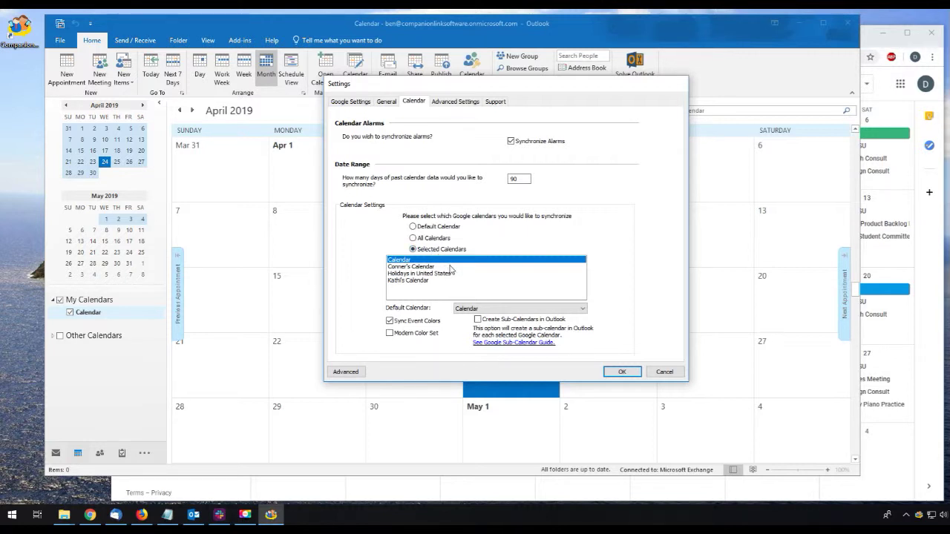
{"action": "left_click", "coordinate": [450, 267]}
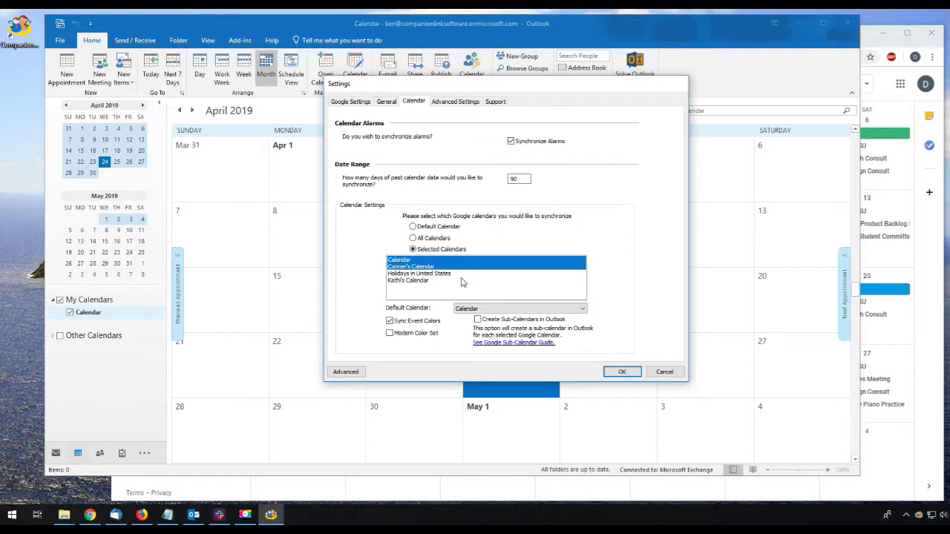
{"action": "left_click", "coordinate": [464, 282]}
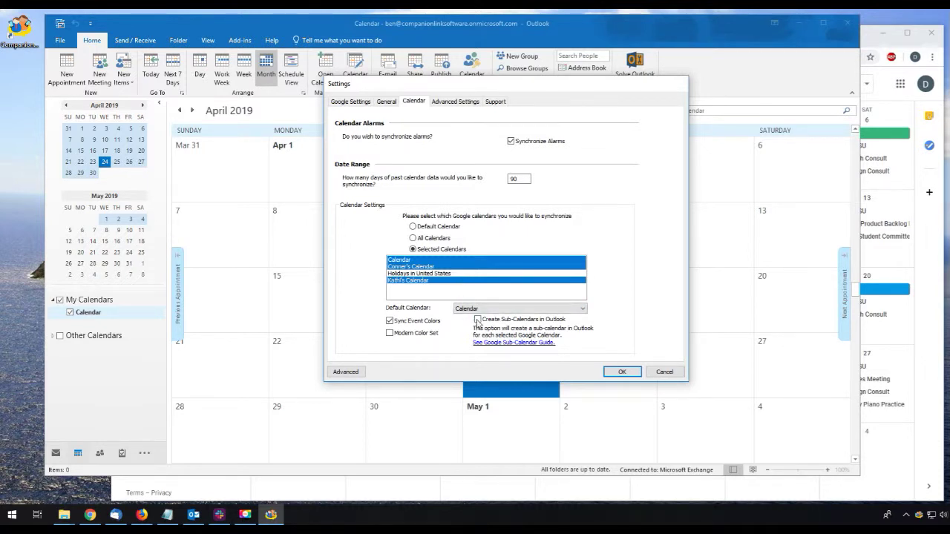
{"action": "left_click", "coordinate": [478, 320]}
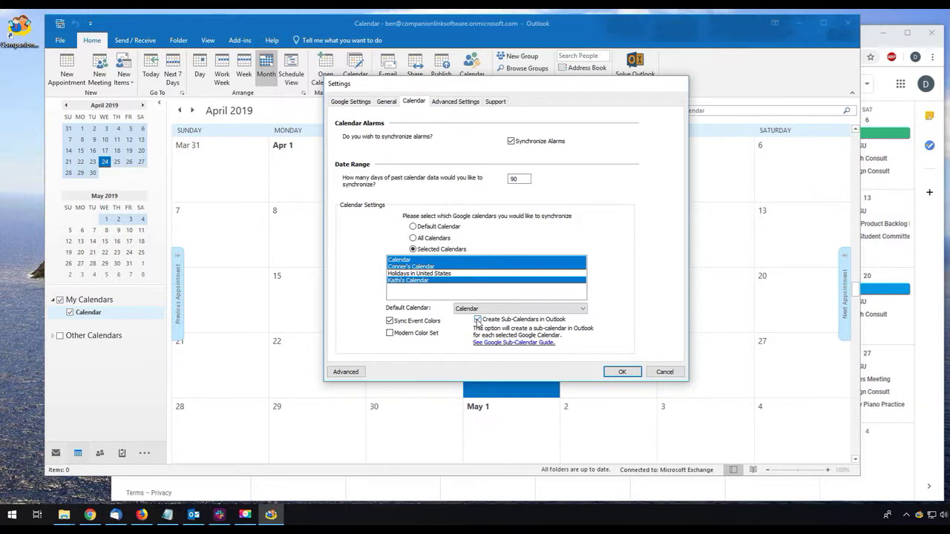
Step: Save the settings, run the first sync into Outlook, and display Conner's Calendar
{"action": "left_click", "coordinate": [622, 372]}
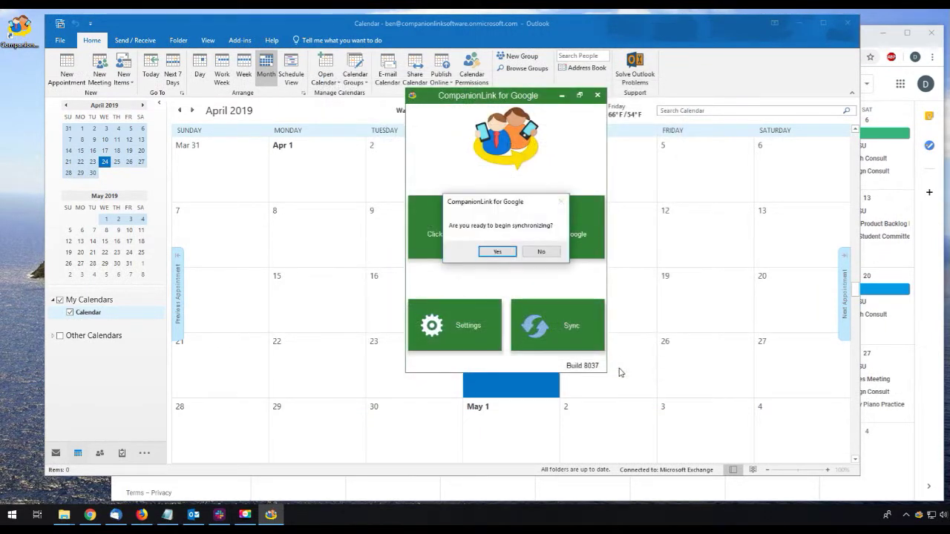
{"action": "left_click", "coordinate": [497, 252]}
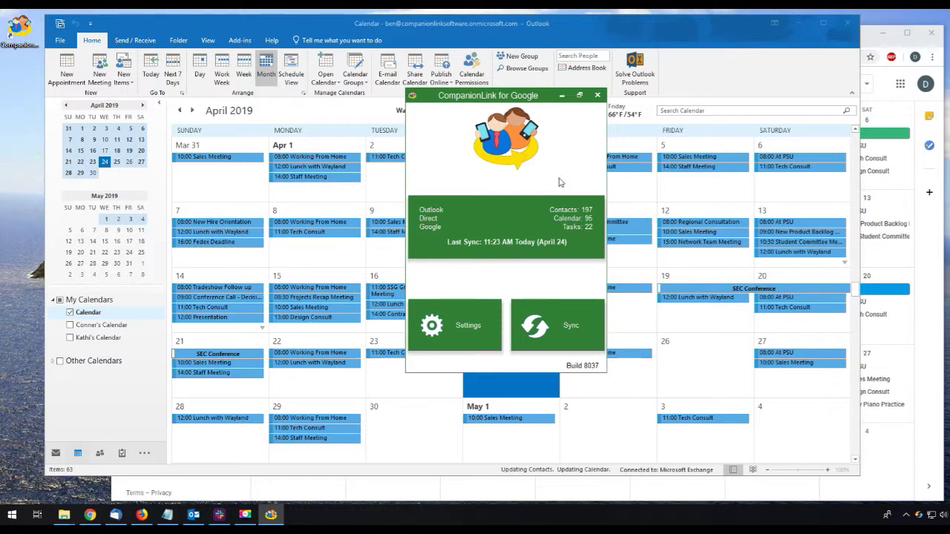
{"action": "left_click", "coordinate": [597, 95]}
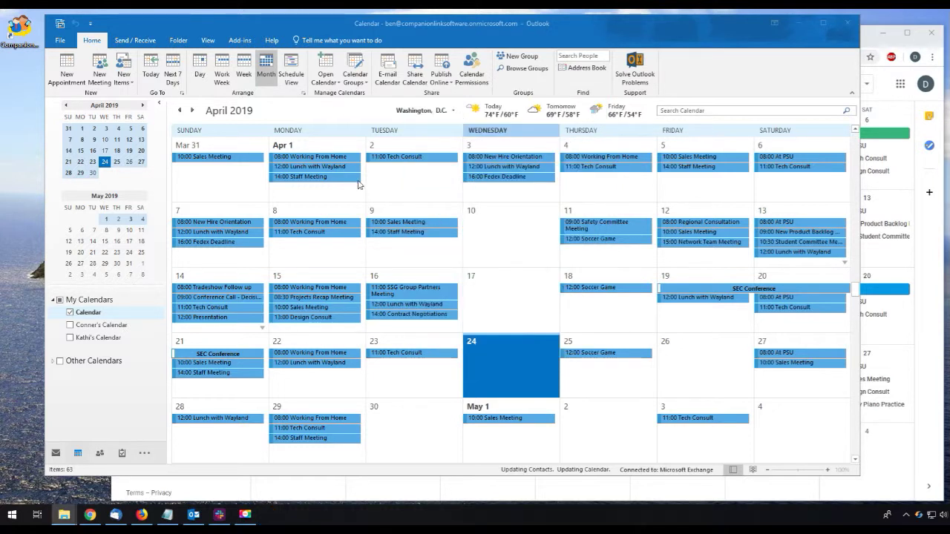
{"action": "left_click", "coordinate": [70, 325]}
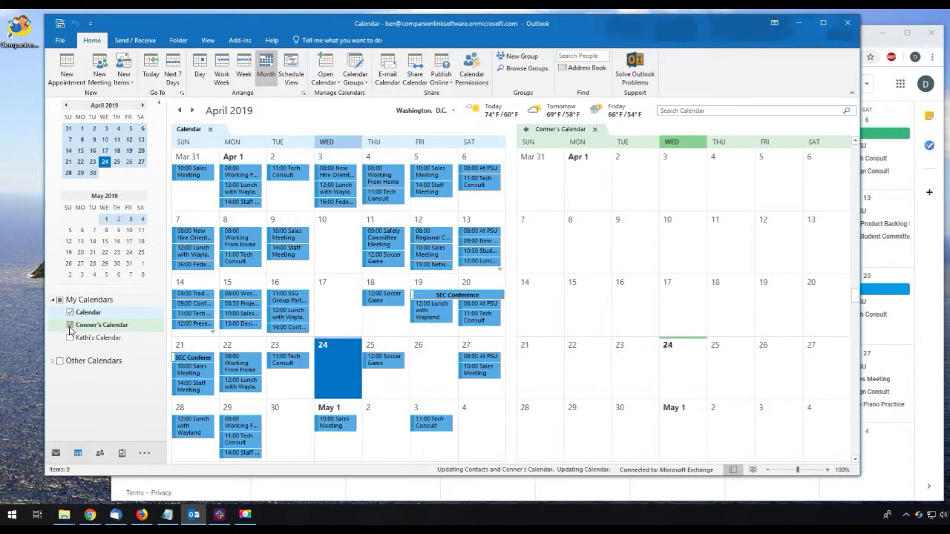
Step: Tick Kathi's Calendar so it appears beside the main and Conner's calendars
{"action": "left_click", "coordinate": [70, 337]}
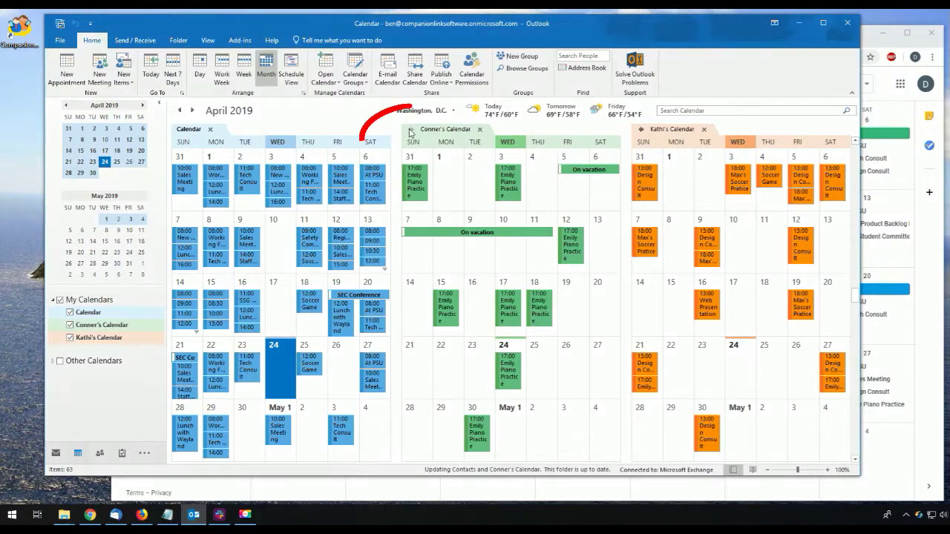
Step: Overlay Conner's and Kathi's calendars onto the main one, then drag the Sales Meeting to May 2
{"action": "left_click", "coordinate": [410, 132]}
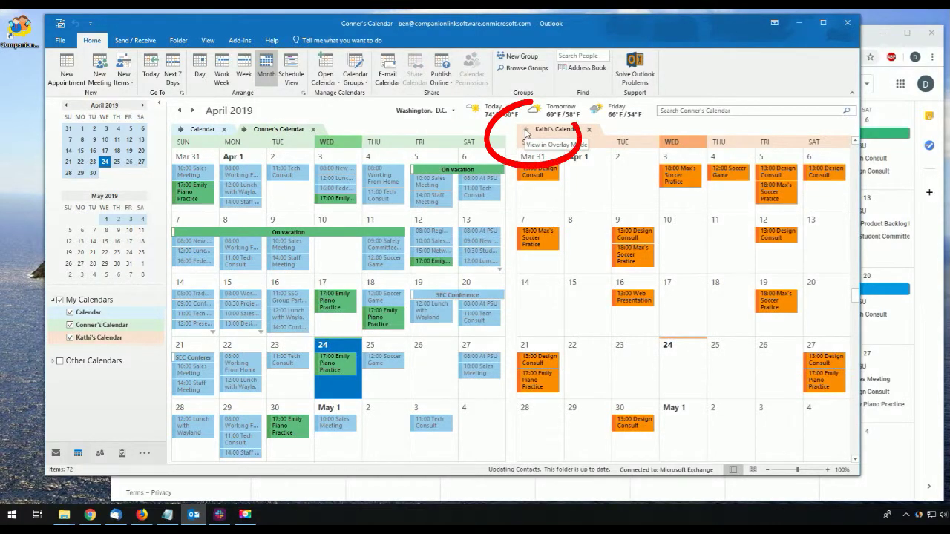
{"action": "left_click", "coordinate": [526, 133]}
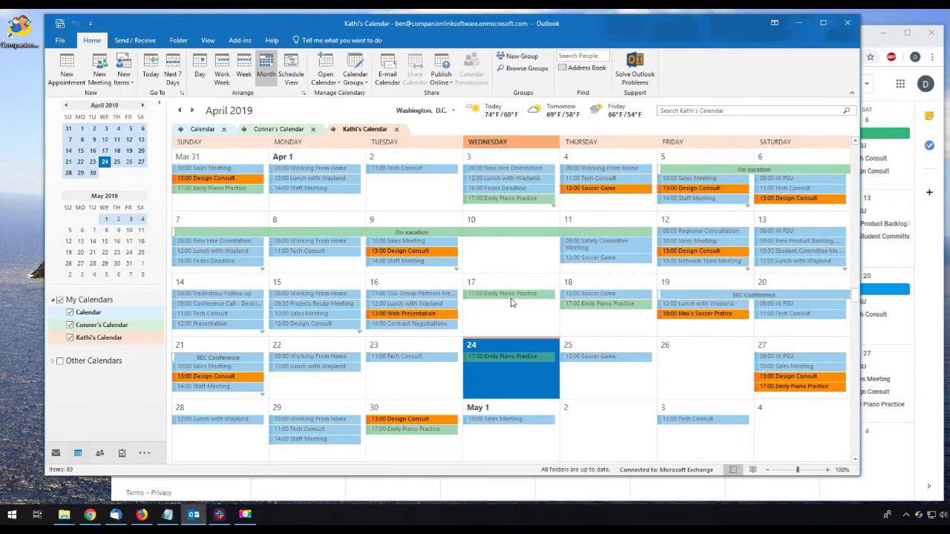
{"action": "left_click", "coordinate": [507, 420]}
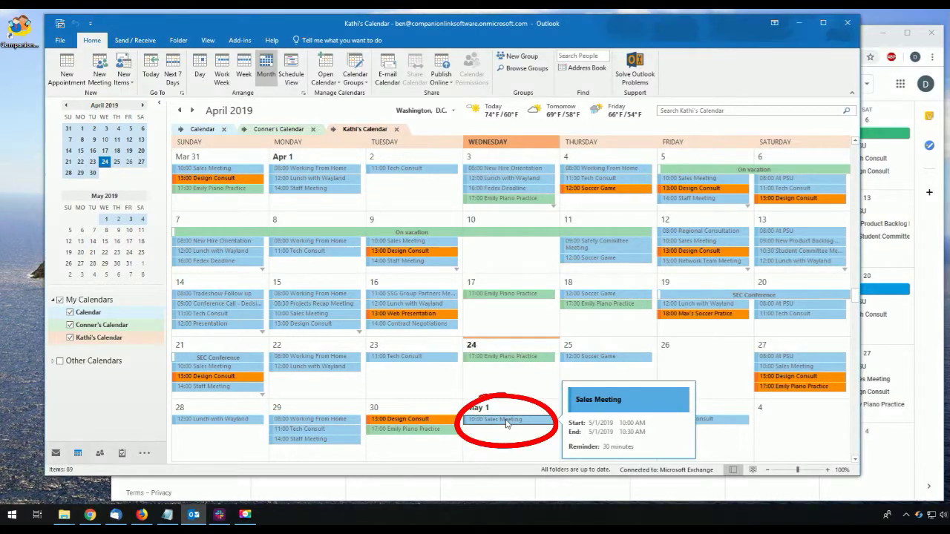
{"action": "left_click_drag", "start_coordinate": [507, 423], "coordinate": [606, 424]}
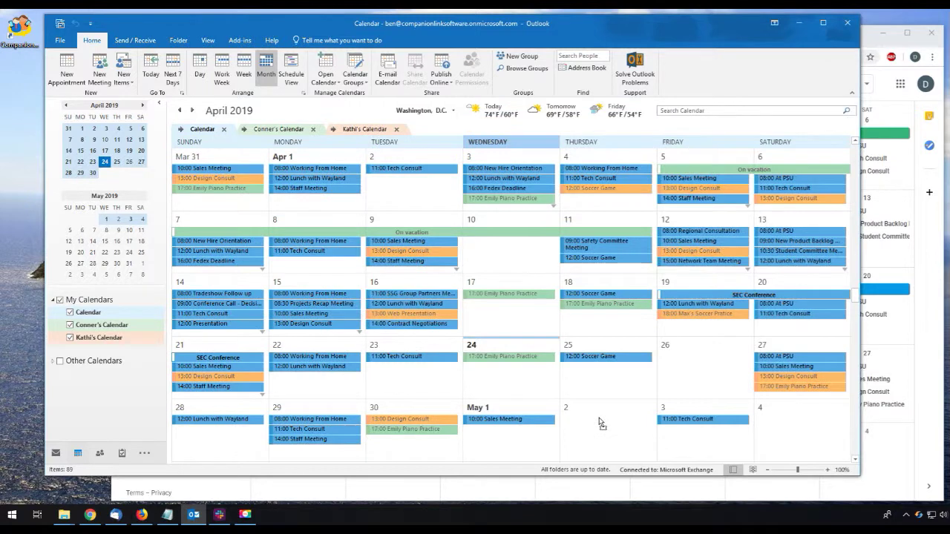
{"action": "left_click_drag", "start_coordinate": [606, 422], "coordinate": [597, 423]}
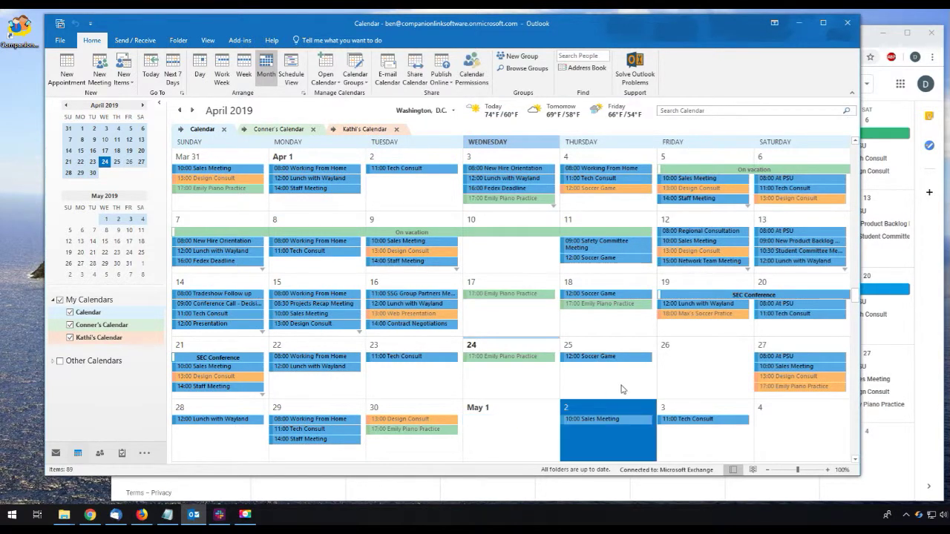
Step: Bring Google Calendar to the front to check whether the Sales Meeting has moved to May 2
{"action": "left_click", "coordinate": [868, 38]}
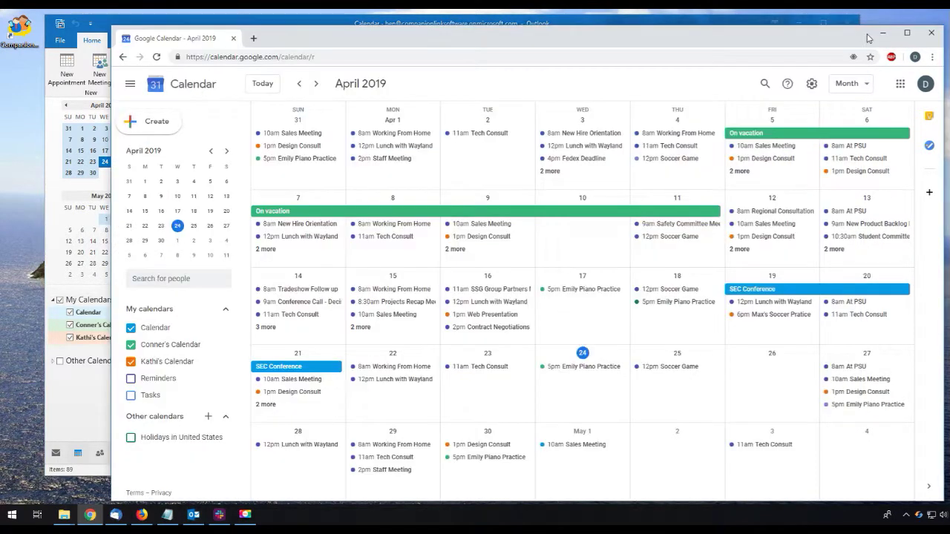